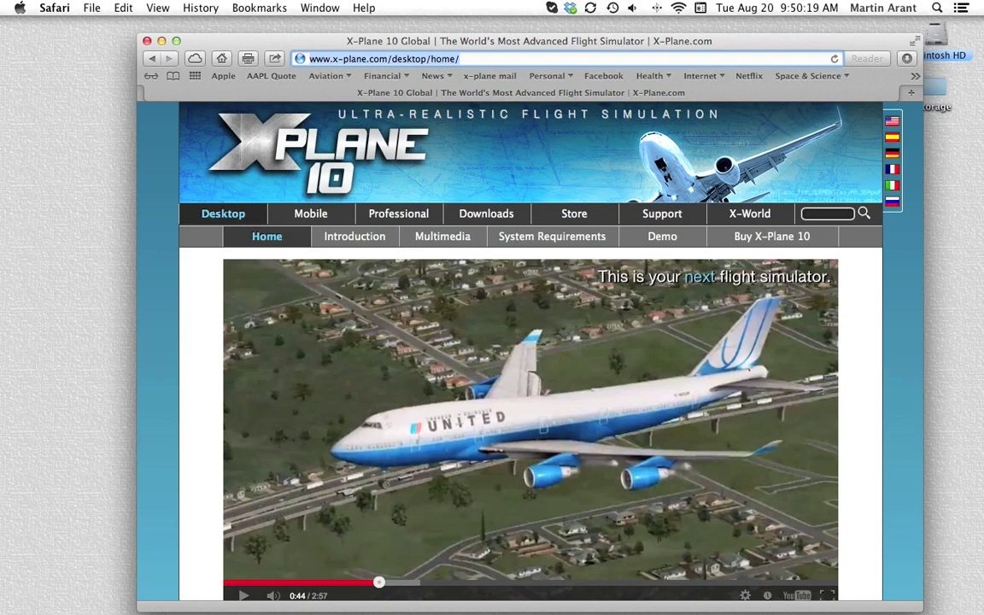
key("super+l")
type("http:")
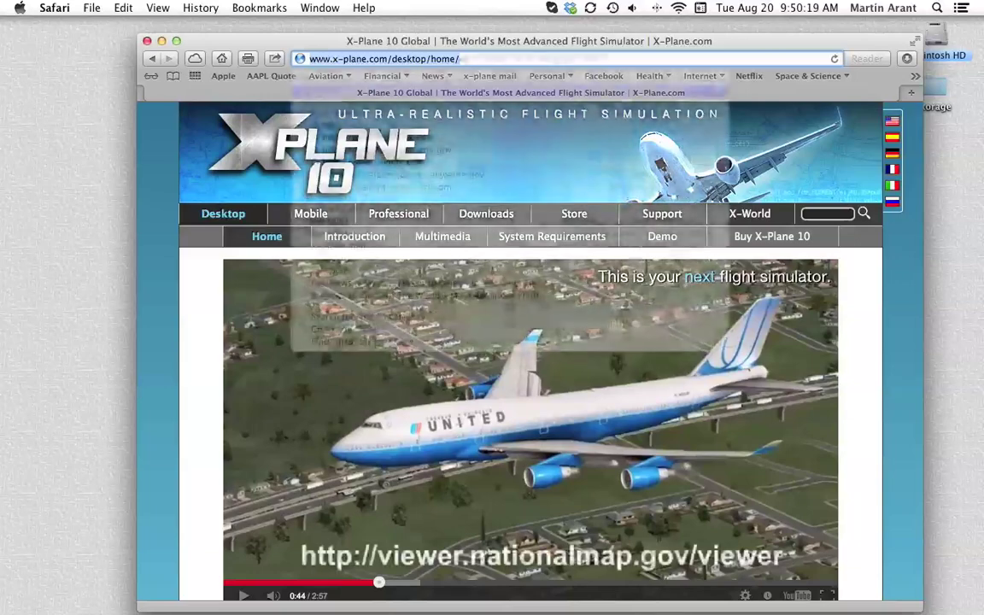
type("//viw")
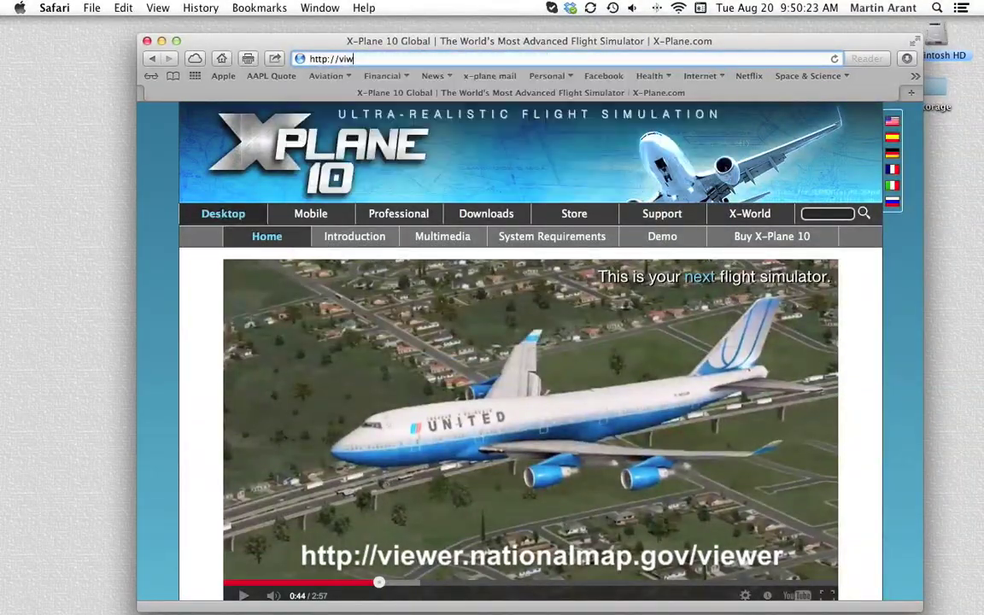
key("BackSpace")
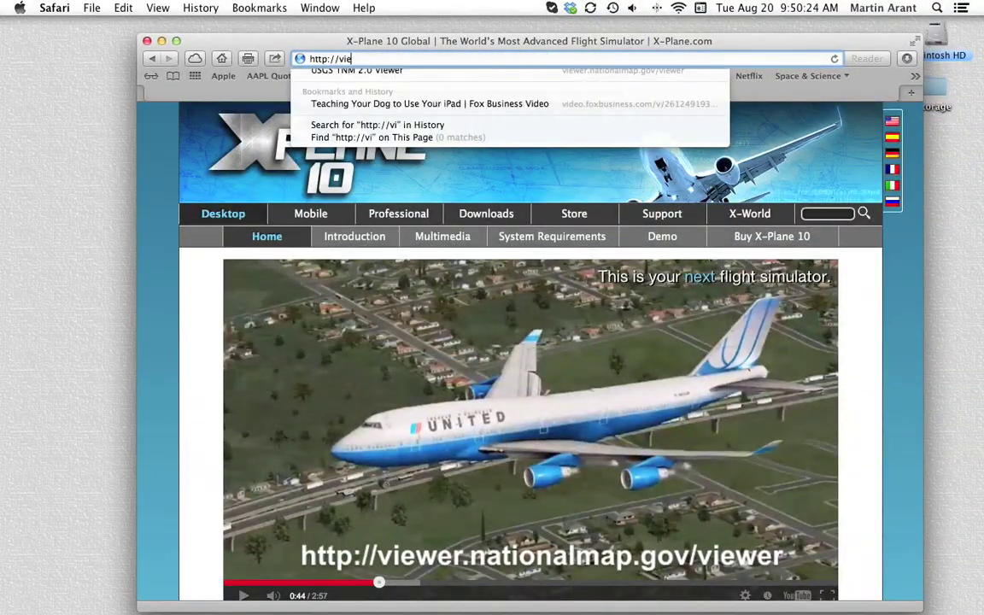
type("ewer.natio")
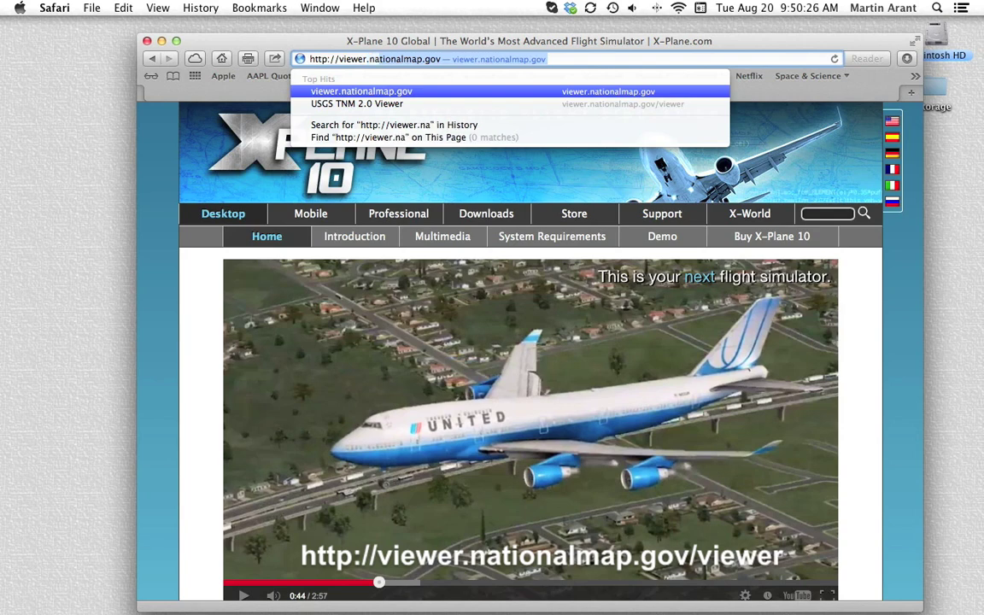
type("nalmap.g")
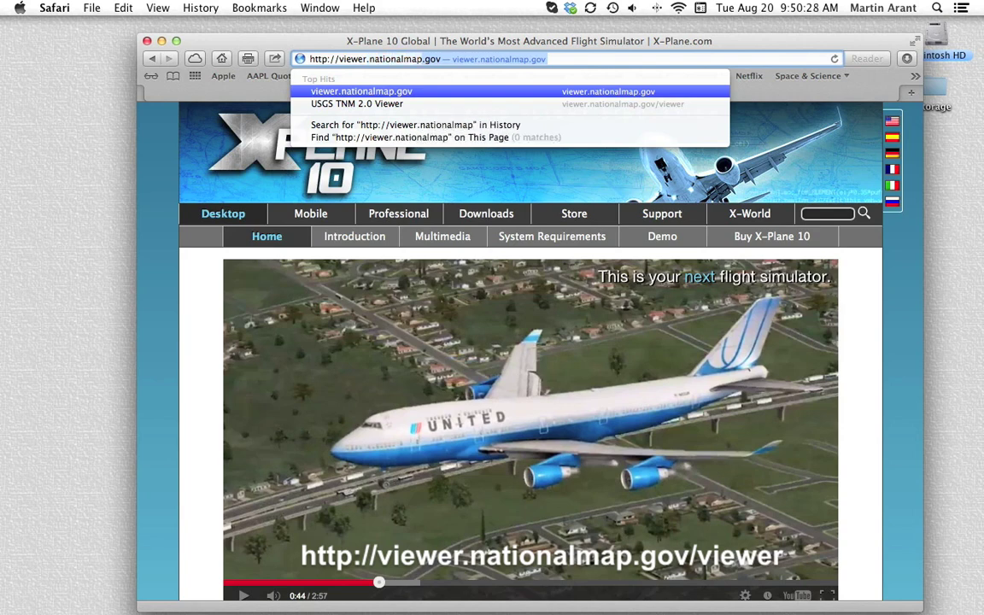
type("ov/")
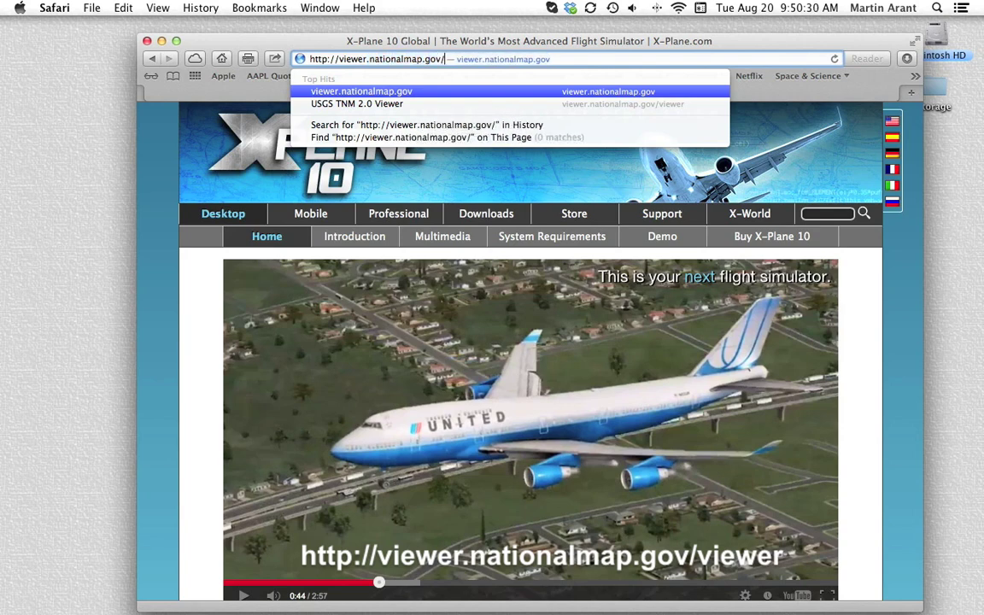
type("viewer")
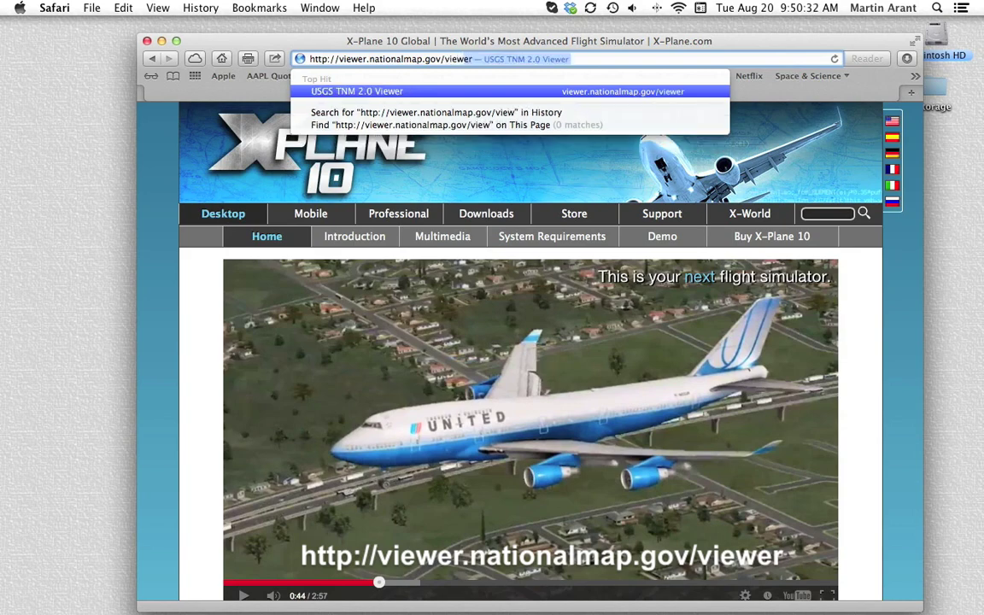
key("Return")
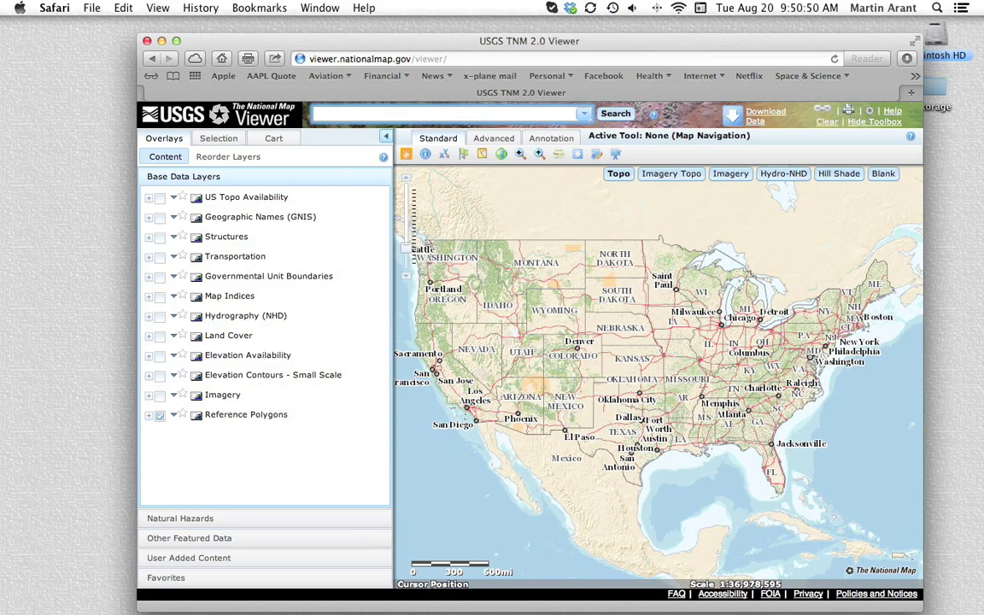
Search the viewer for 'kojc' to zoom to Johnson County Executive Airport.
type("kojc")
key("Return")
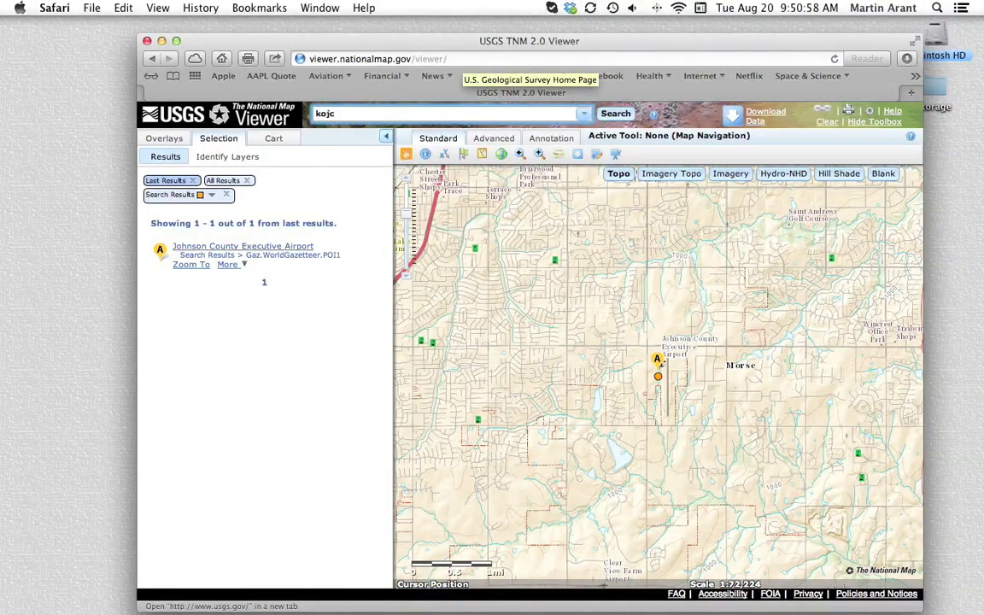
Switch to the Imagery basemap, zoom in two levels centered on the airport, and open Download Data.
left_click(732, 175)
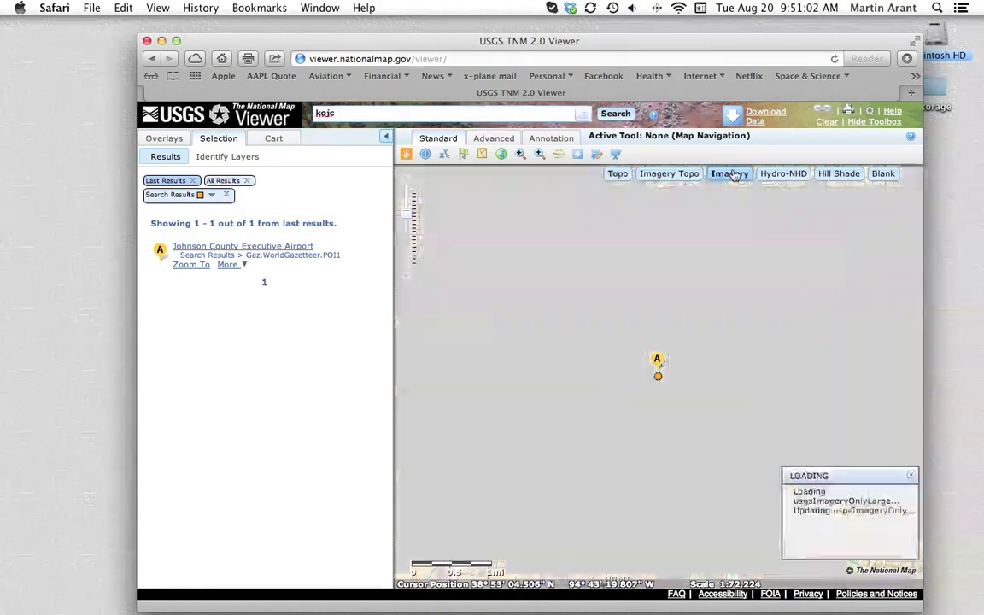
left_click(406, 181)
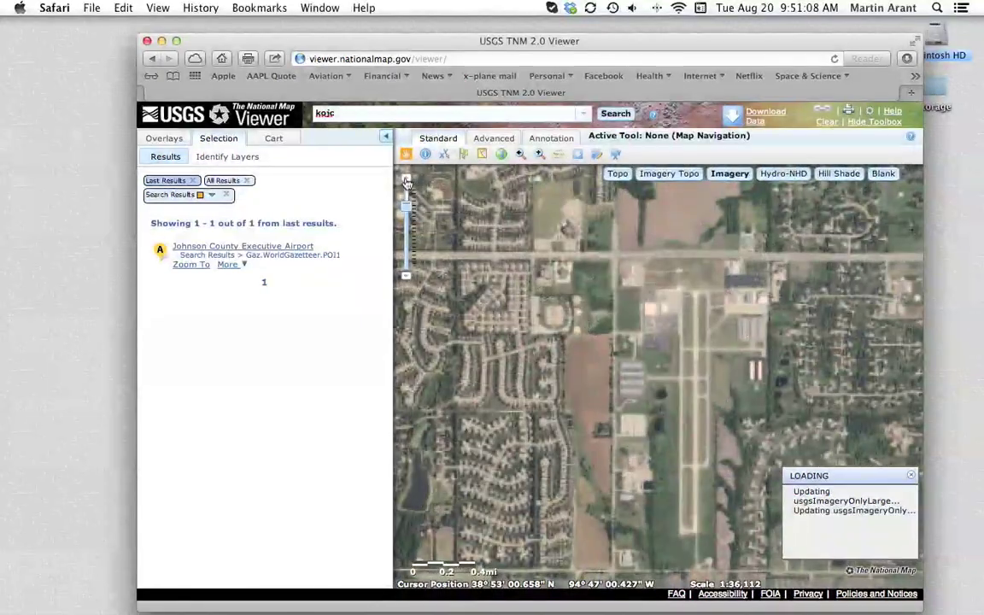
left_click(407, 181)
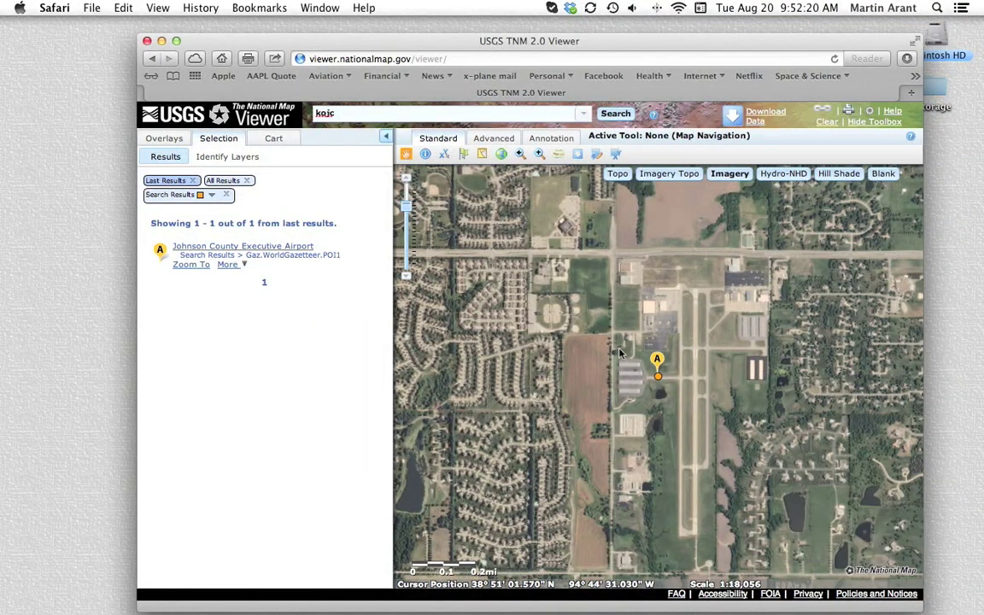
left_click_drag(621, 353, 566, 314)
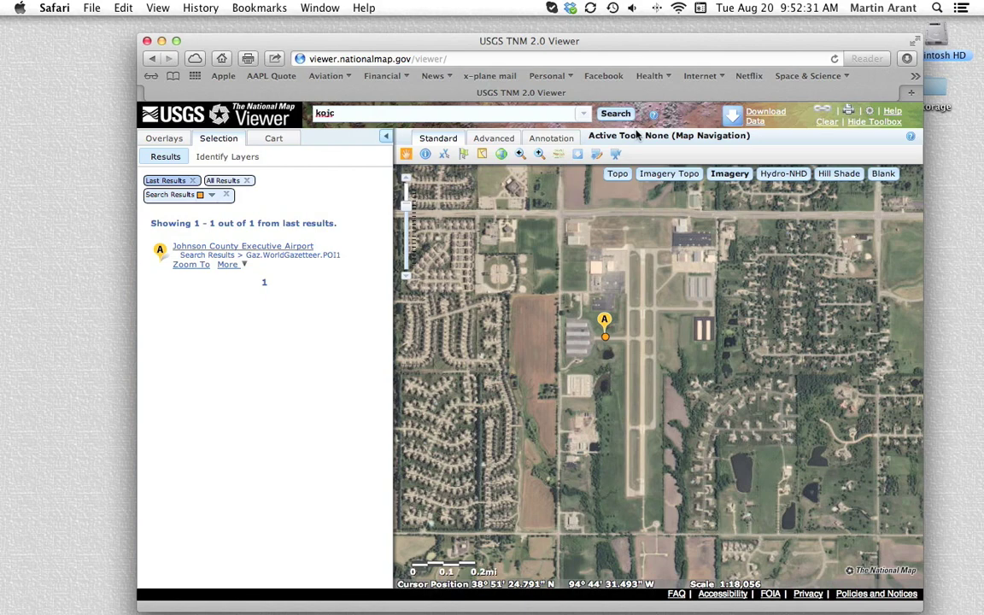
left_click(765, 117)
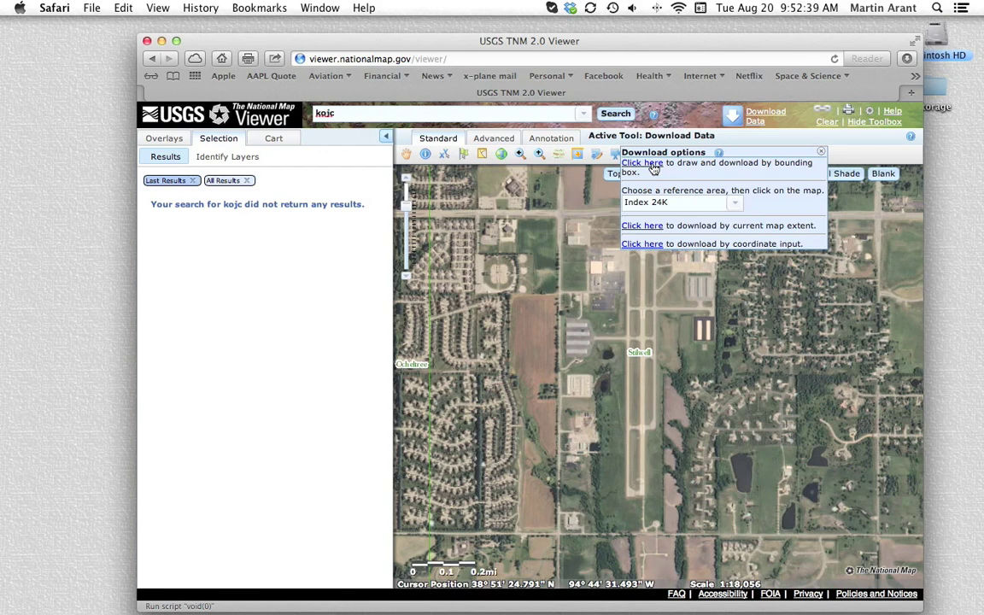
Choose bounding-box download and drag a box enclosing the airport.
left_click(642, 163)
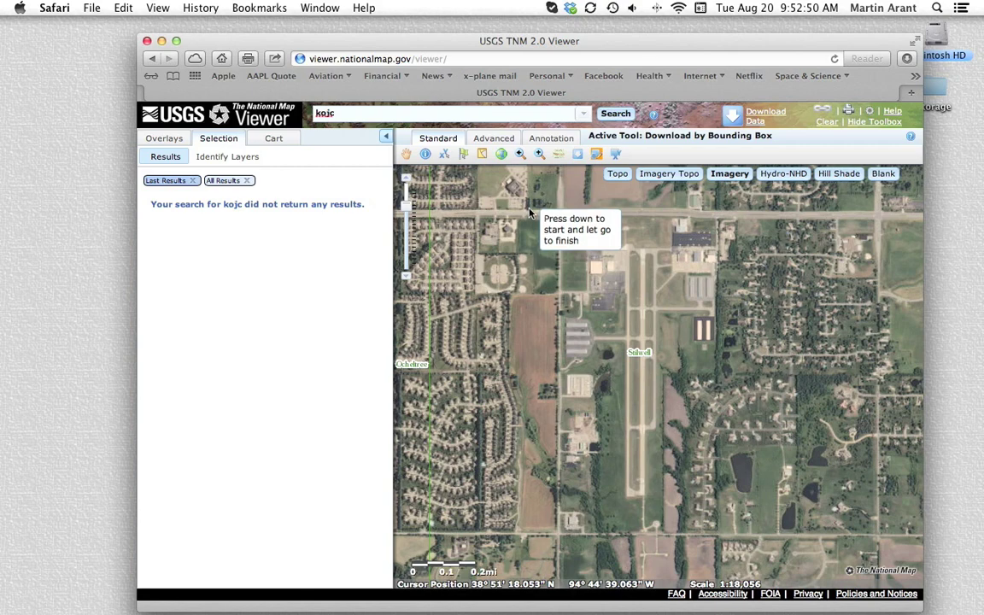
left_click_drag(529, 208, 752, 575)
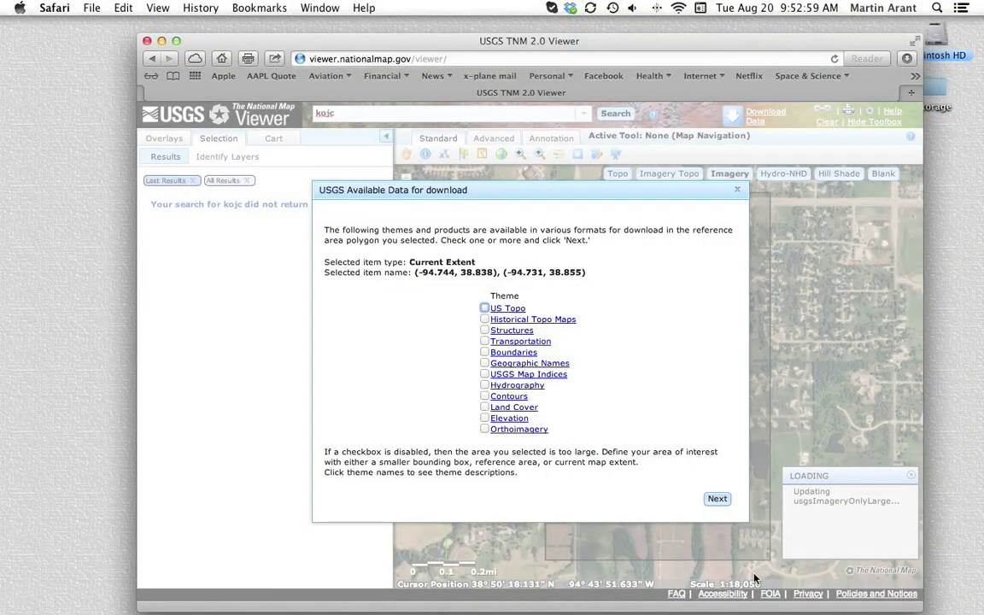
Choose the Orthoimagery theme, tick the NAIP (4 Band) GeoTIFF product, and add it to the cart.
left_click(484, 429)
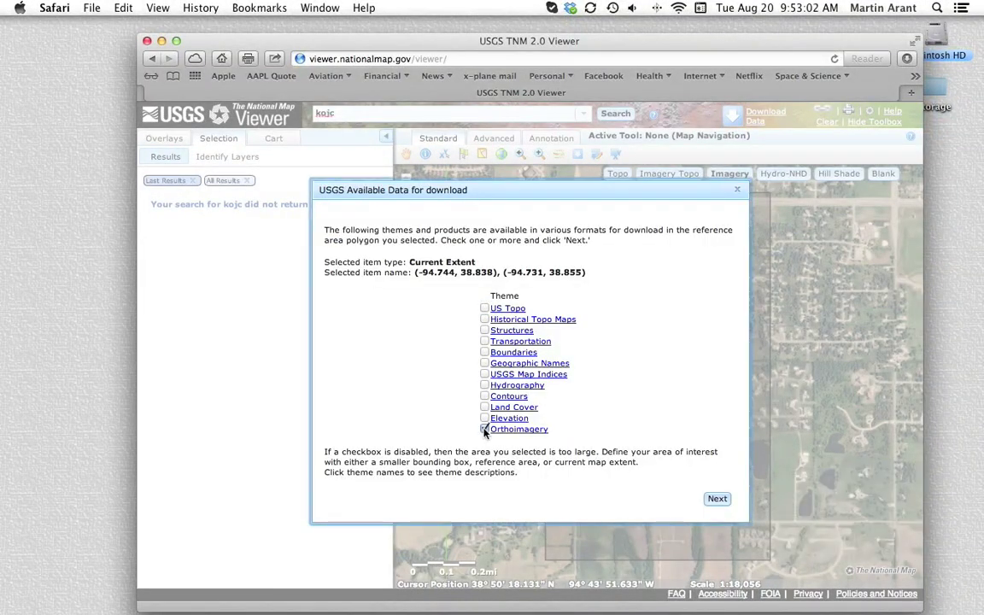
left_click(717, 500)
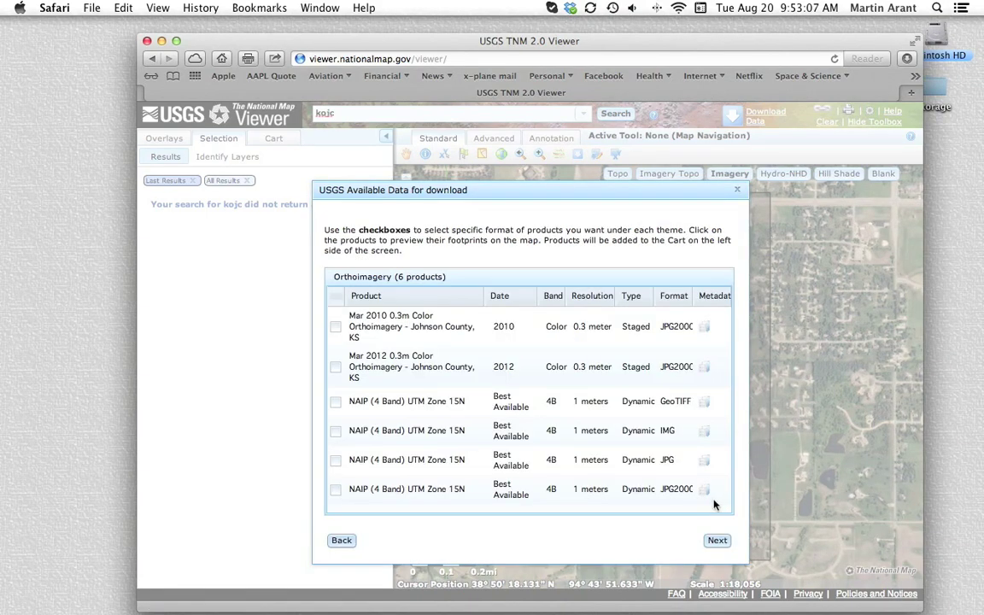
left_click(336, 404)
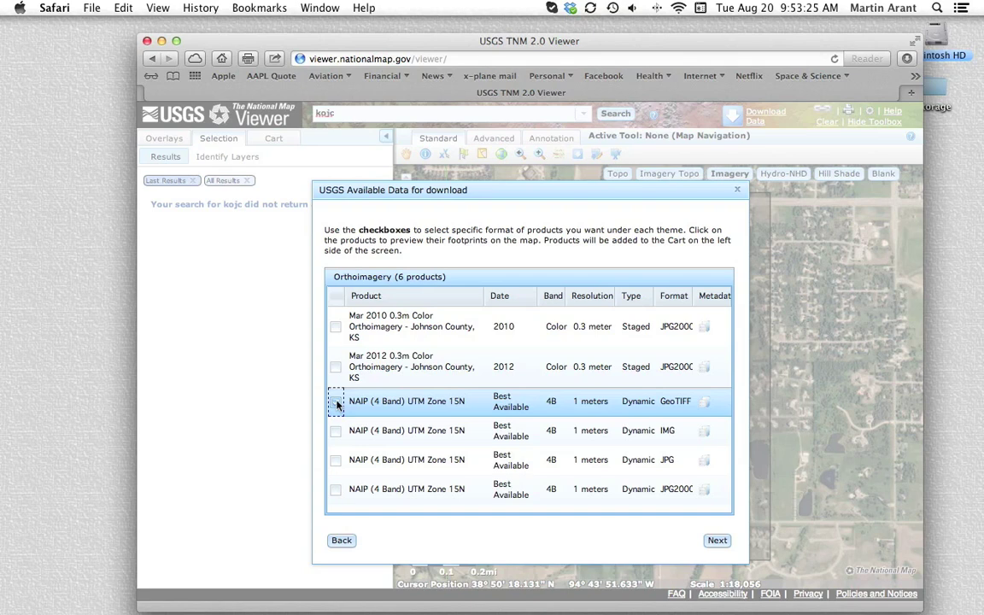
left_click(336, 402)
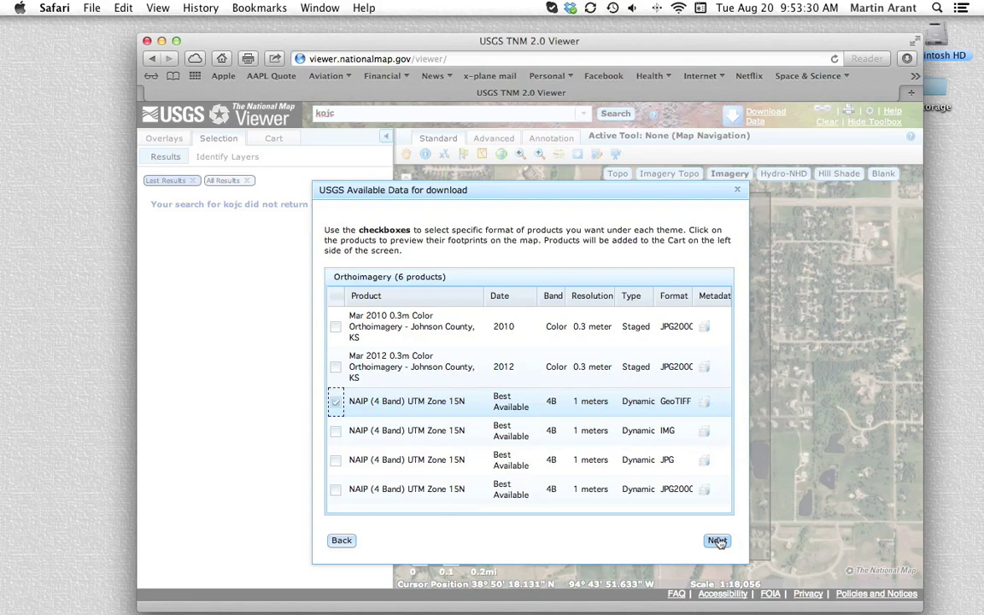
left_click(718, 541)
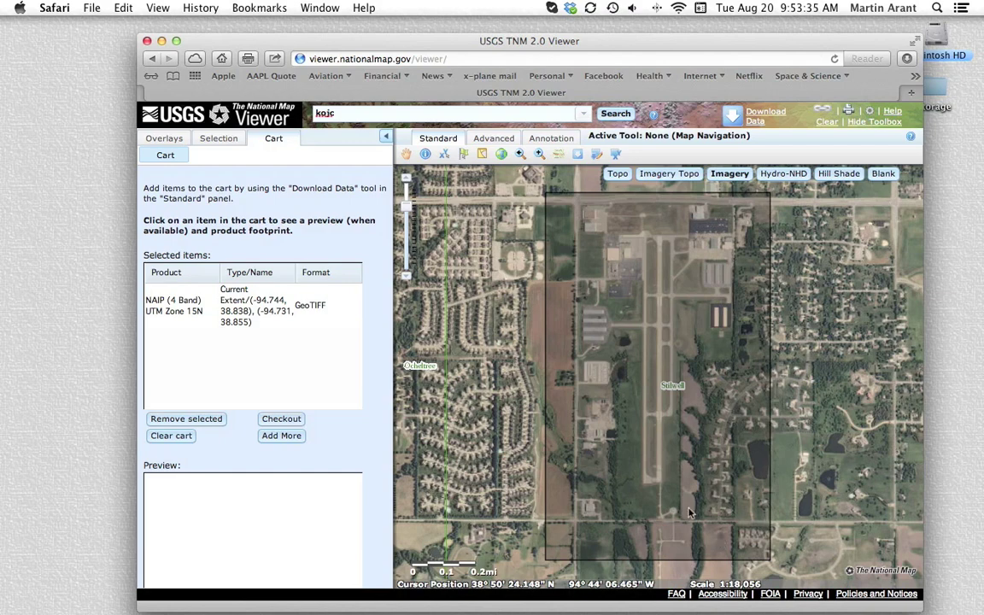
Check out the cart and go to the order's e-mail address field.
left_click(289, 421)
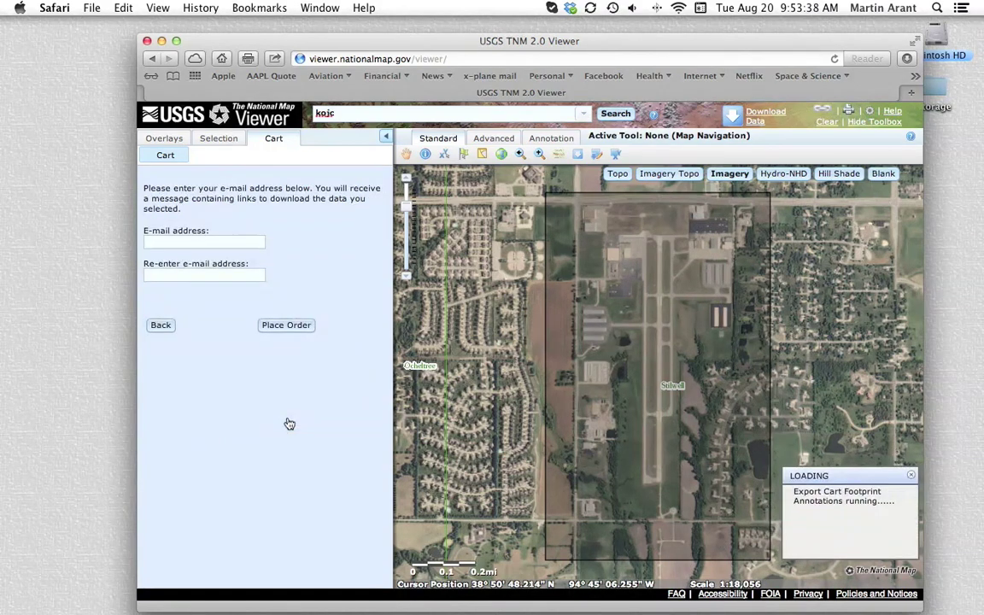
left_click(177, 240)
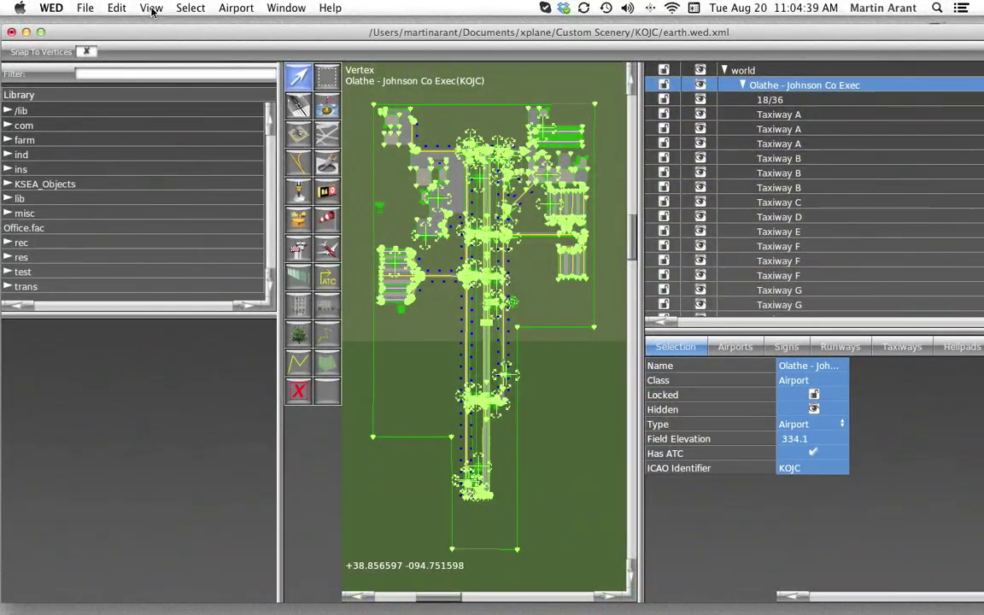
left_click(151, 8)
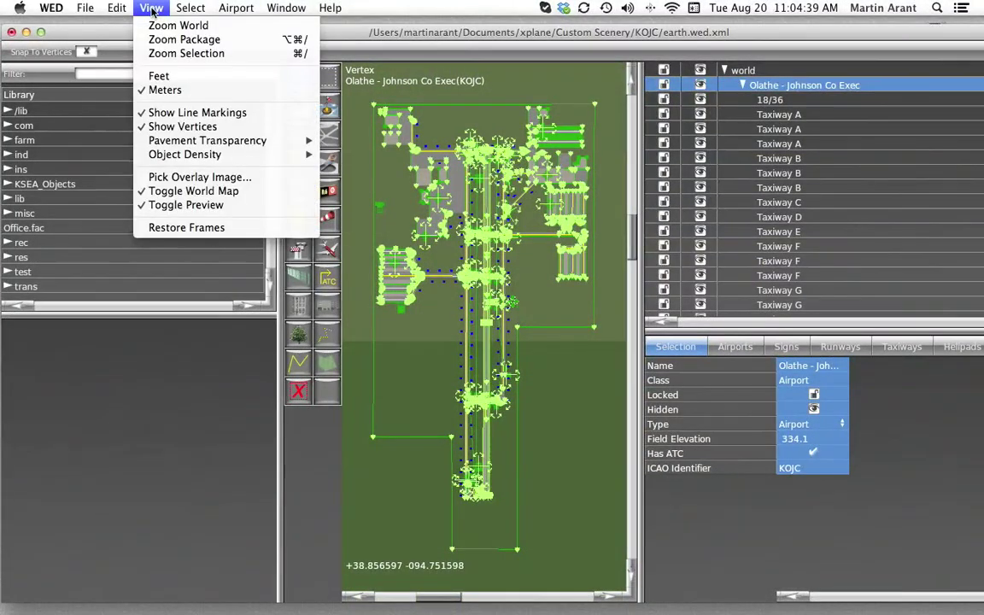
Load 1-134987321.tif with Pick Overlay Image, then use Zoom Package to fit the view.
left_click(167, 178)
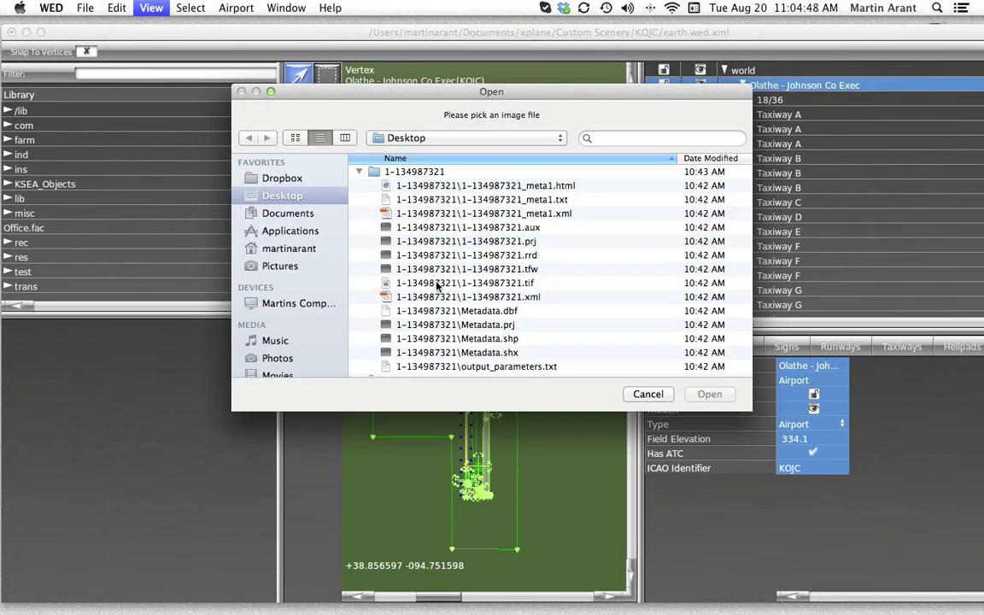
left_click(438, 285)
left_click(706, 395)
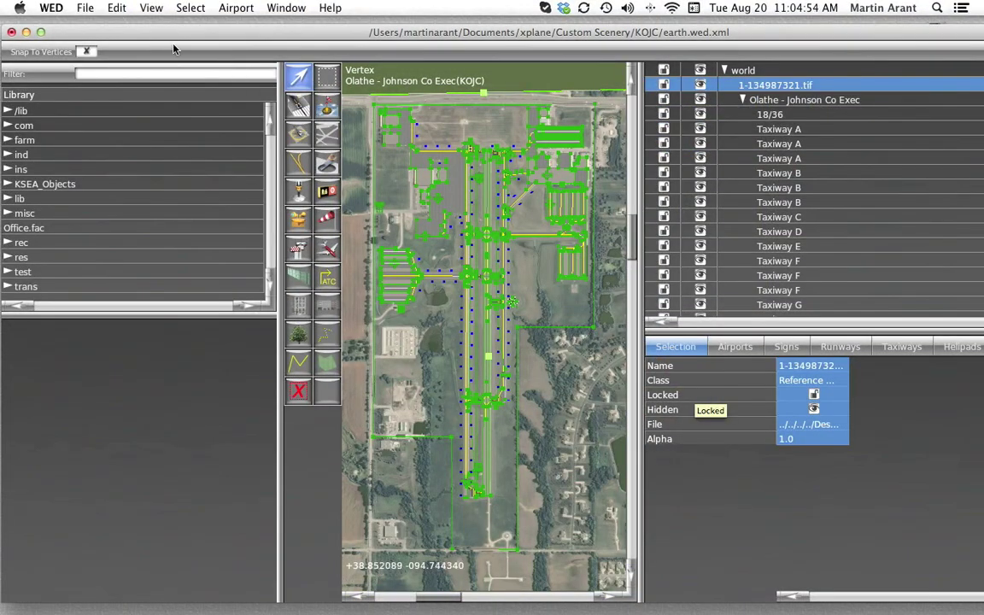
left_click(152, 8)
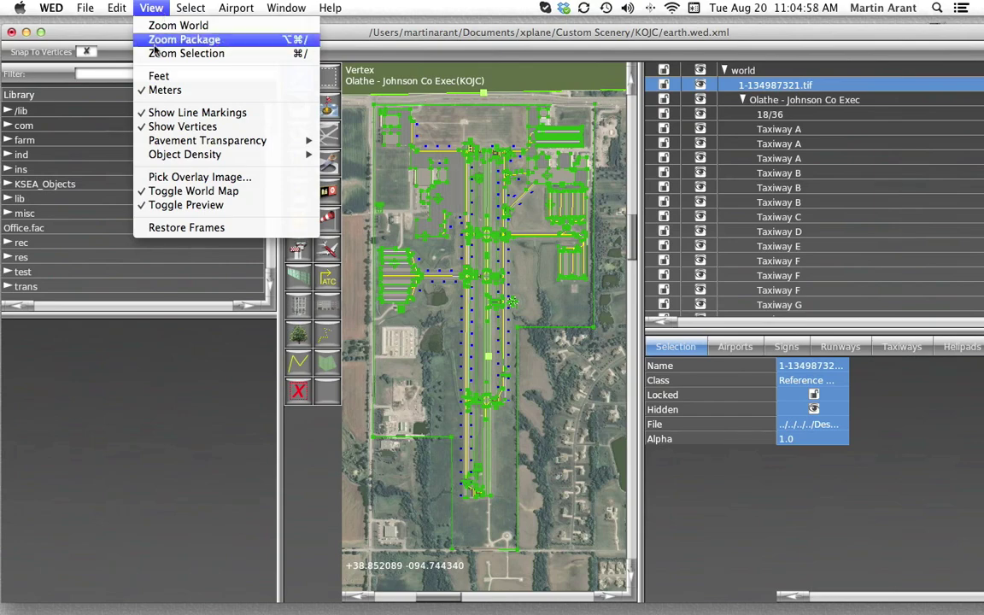
left_click(184, 39)
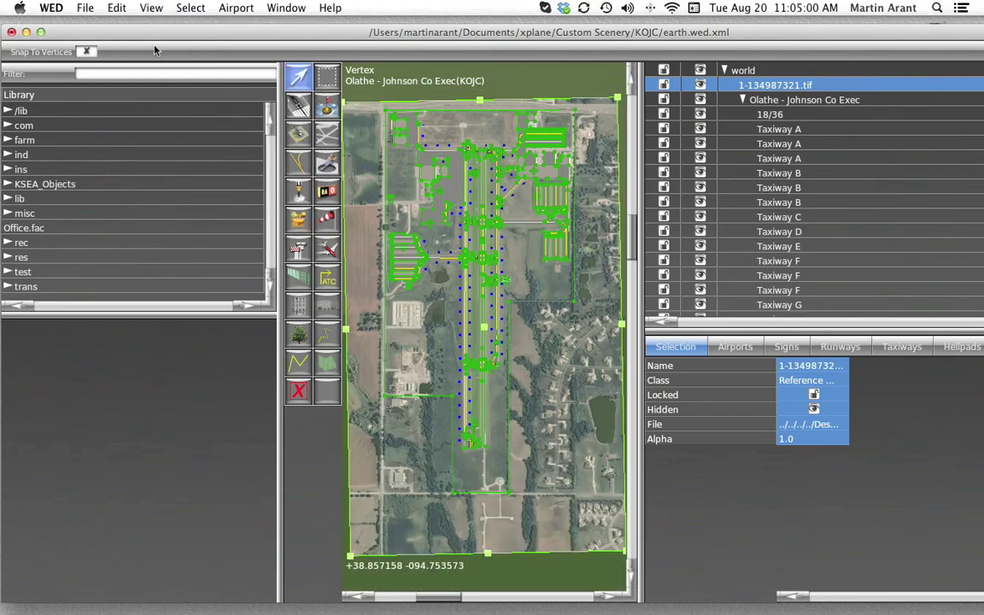